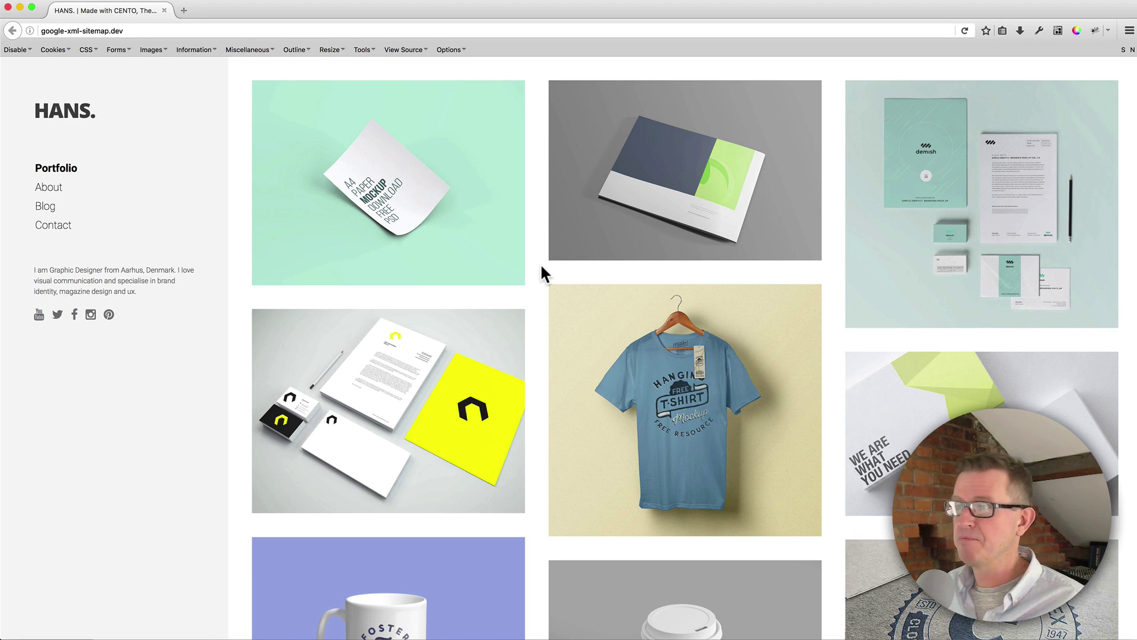
# Step: Go to Plugins > Add New and copy 'Google XML Sitemaps' from the notes
pyautogui.press('super+Tab')
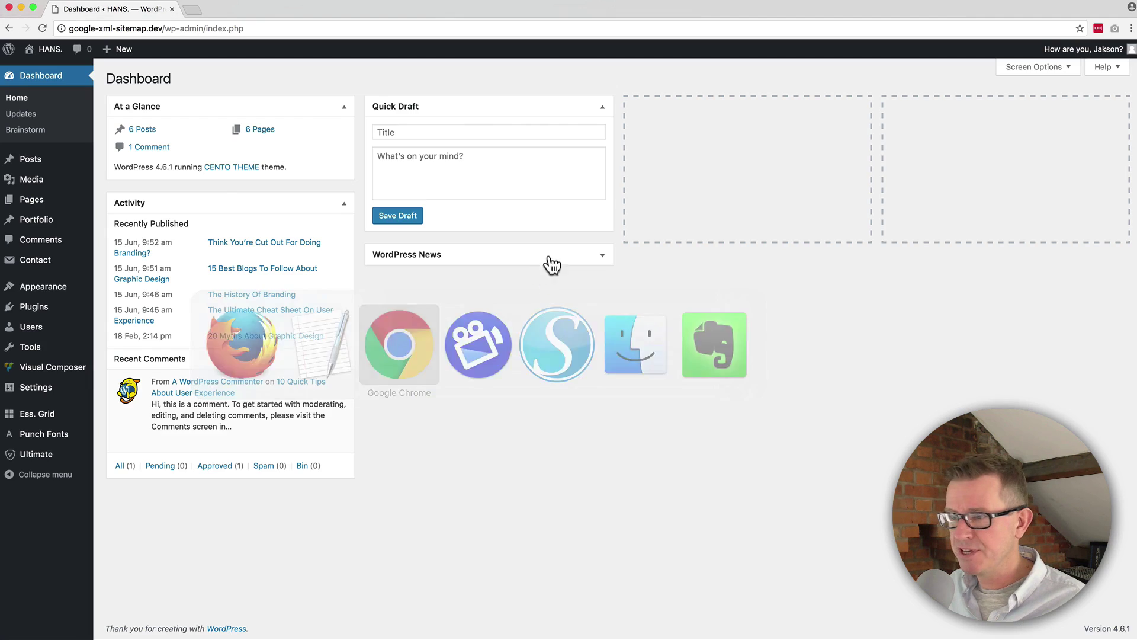
pyautogui.moveTo(35, 306)
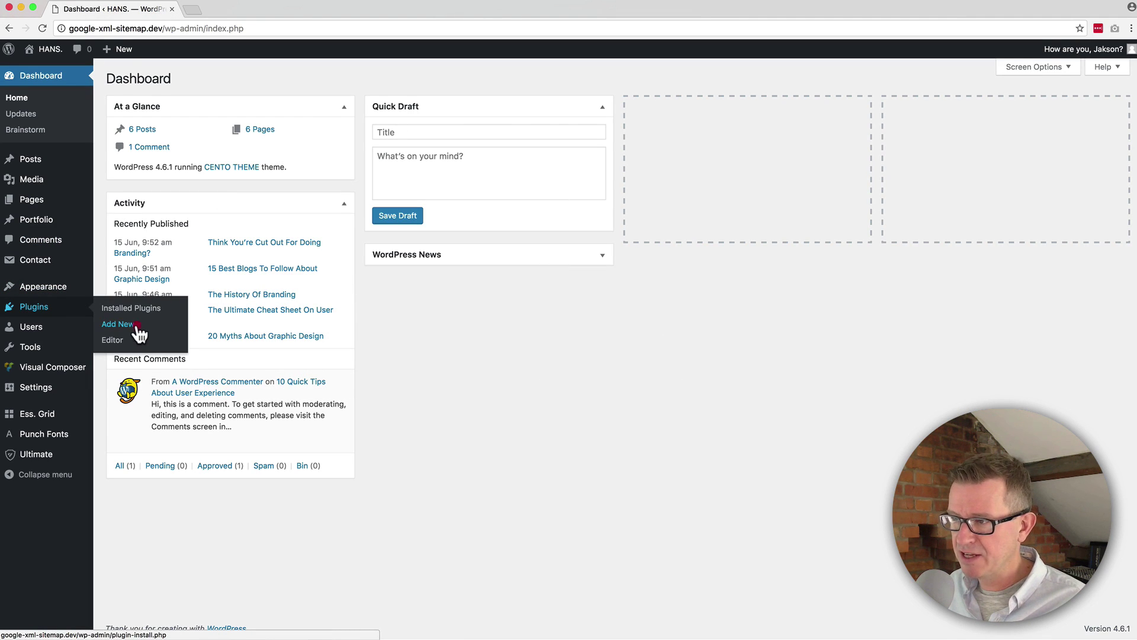
pyautogui.click(147, 327)
pyautogui.press('super+Tab')
pyautogui.press('Tab')
pyautogui.press('Tab')
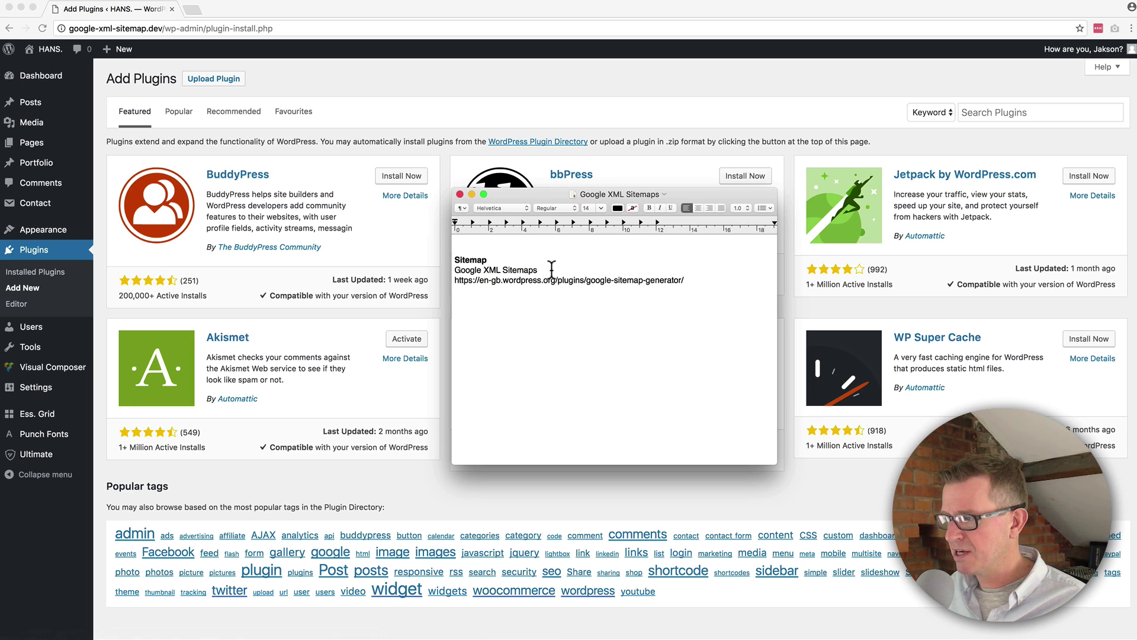
pyautogui.moveTo(543, 270); pyautogui.dragTo(439, 272)
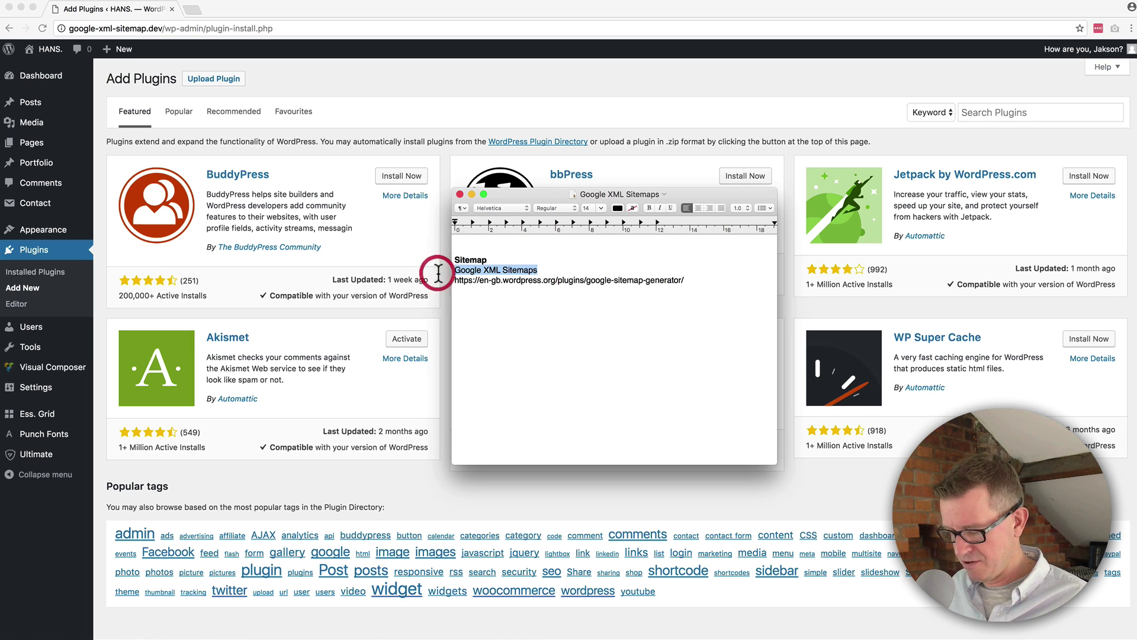
pyautogui.press('super+c')
# Step: Search for 'Google XML Sitemaps', then install and activate the plugin
pyautogui.press('super+Tab')
pyautogui.click(1025, 112)
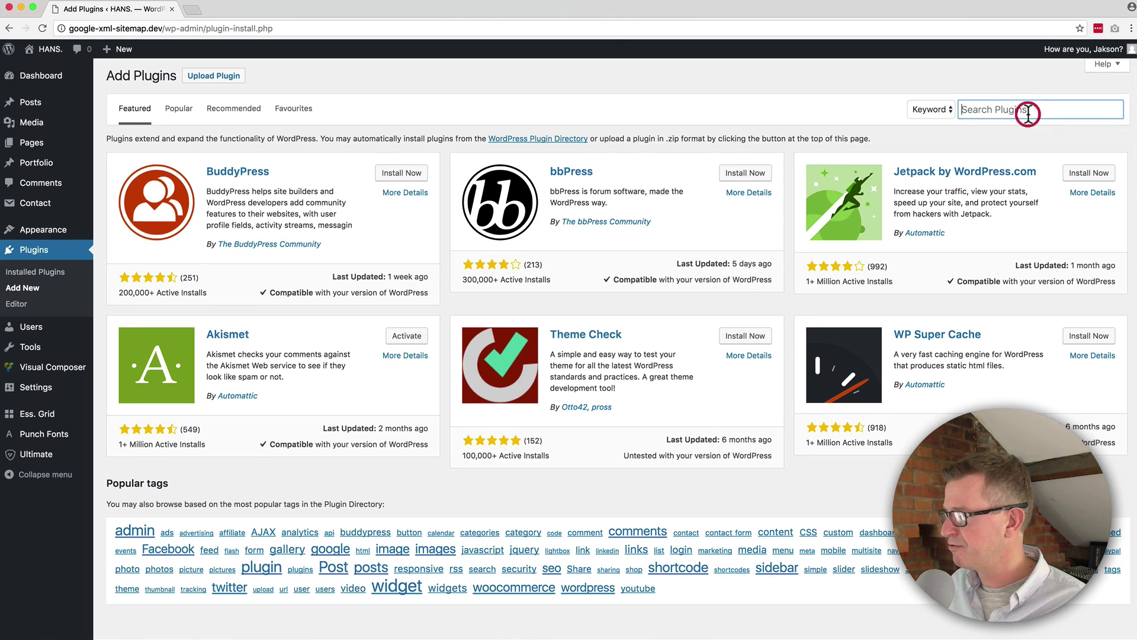
pyautogui.press('super+v')
pyautogui.press('Return')
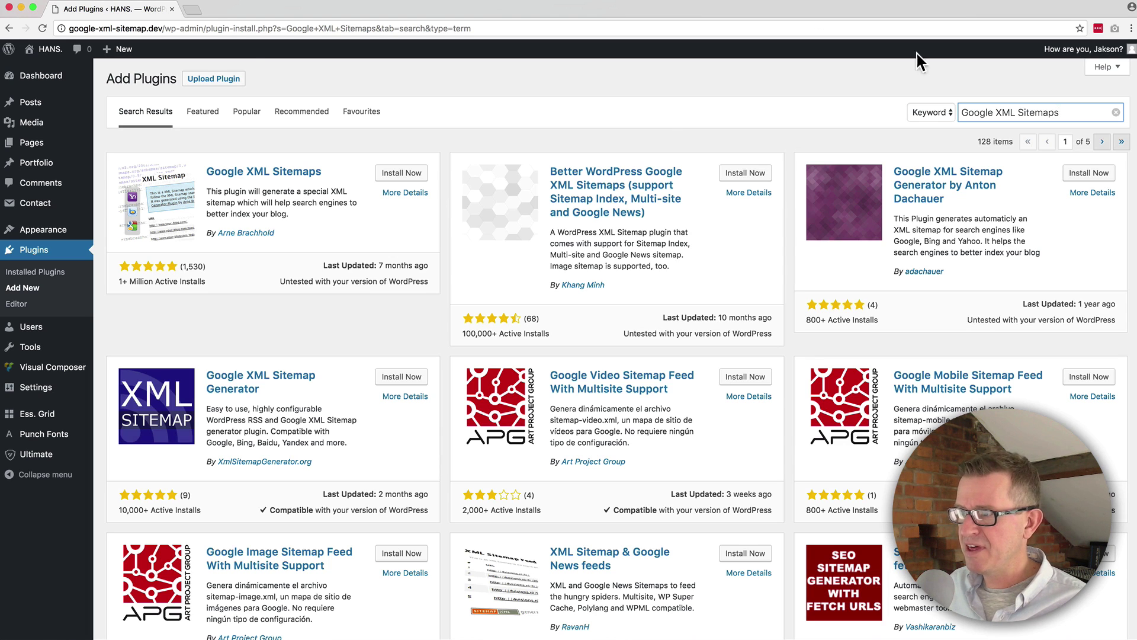
pyautogui.click(403, 173)
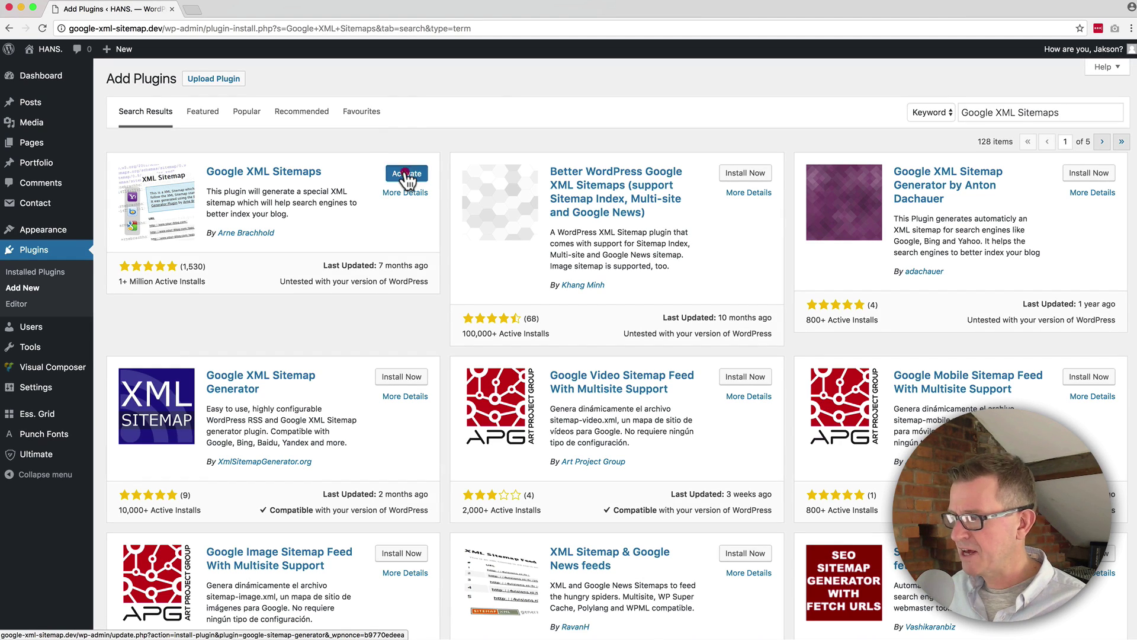
pyautogui.click(406, 173)
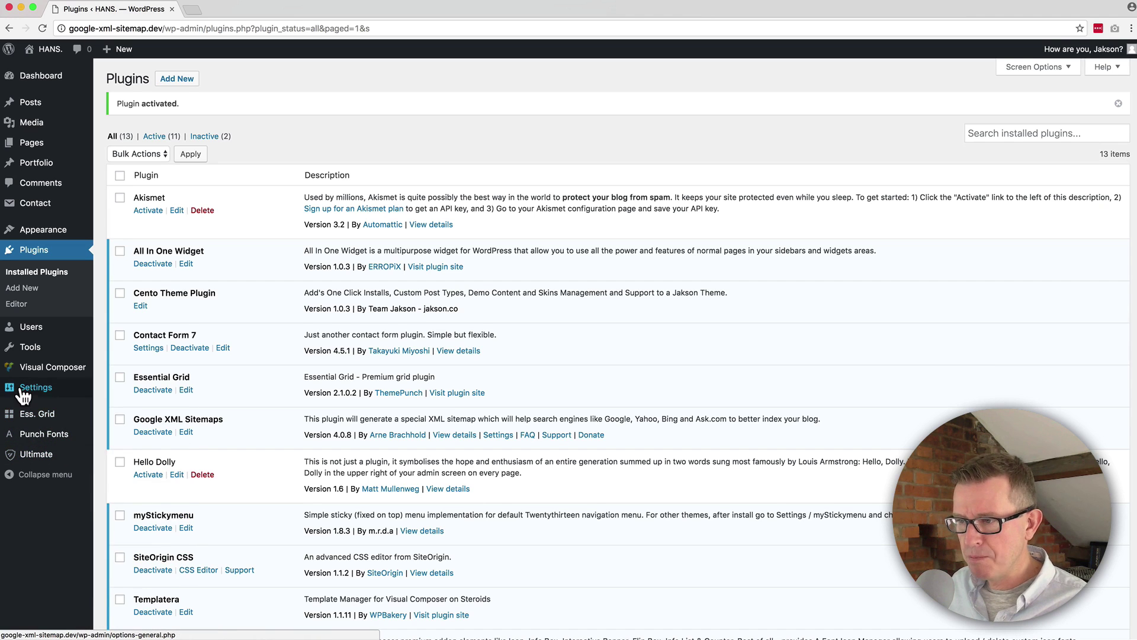
# Step: Open Settings > XML-Sitemap and preview the sitemap index and sitemap-misc.xml in a new tab
pyautogui.moveTo(22, 392)
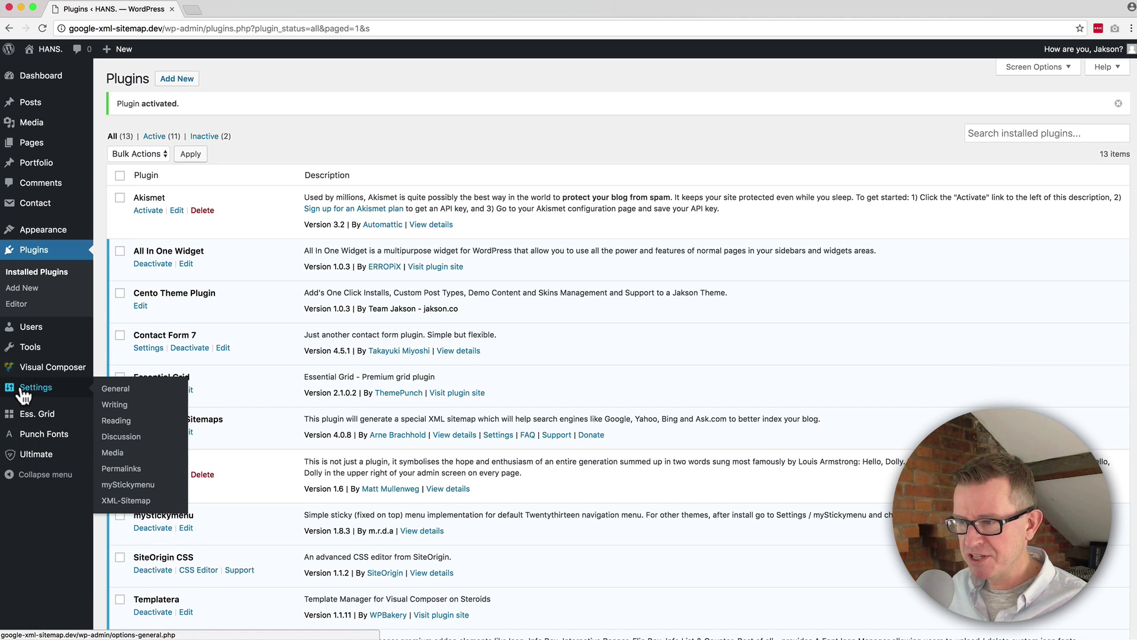
pyautogui.click(143, 501)
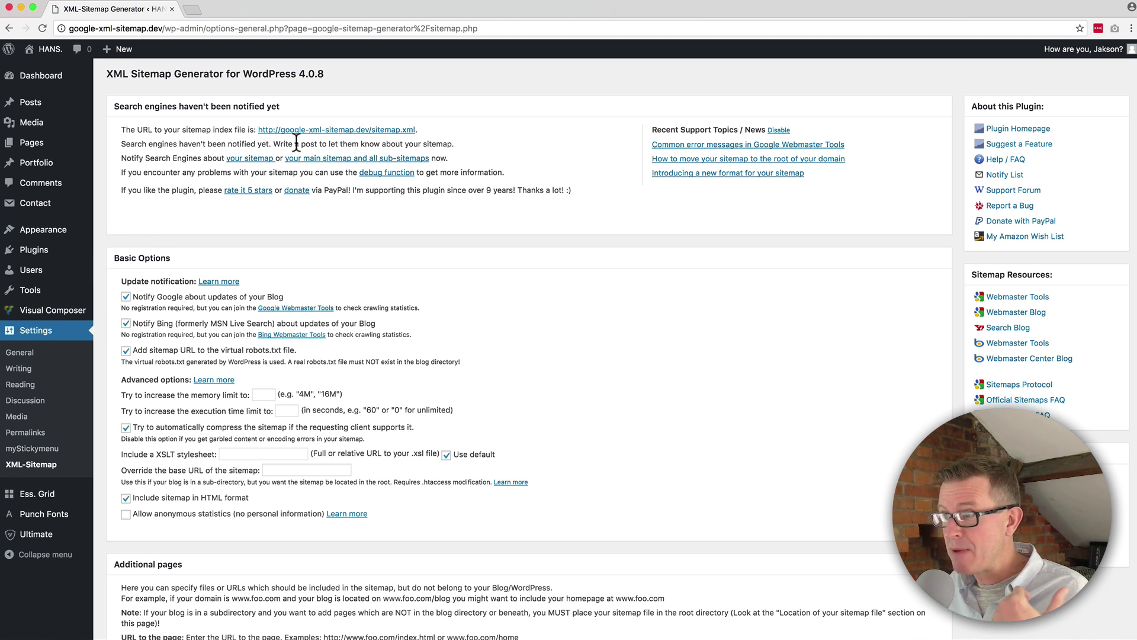
pyautogui.rightClick(369, 128)
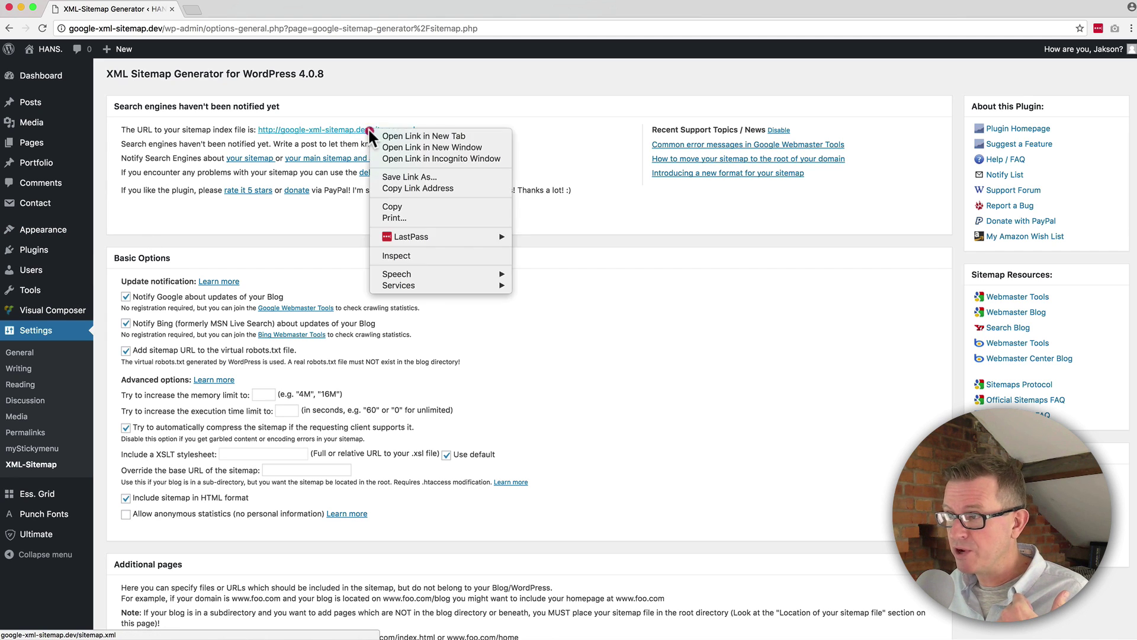
pyautogui.click(415, 137)
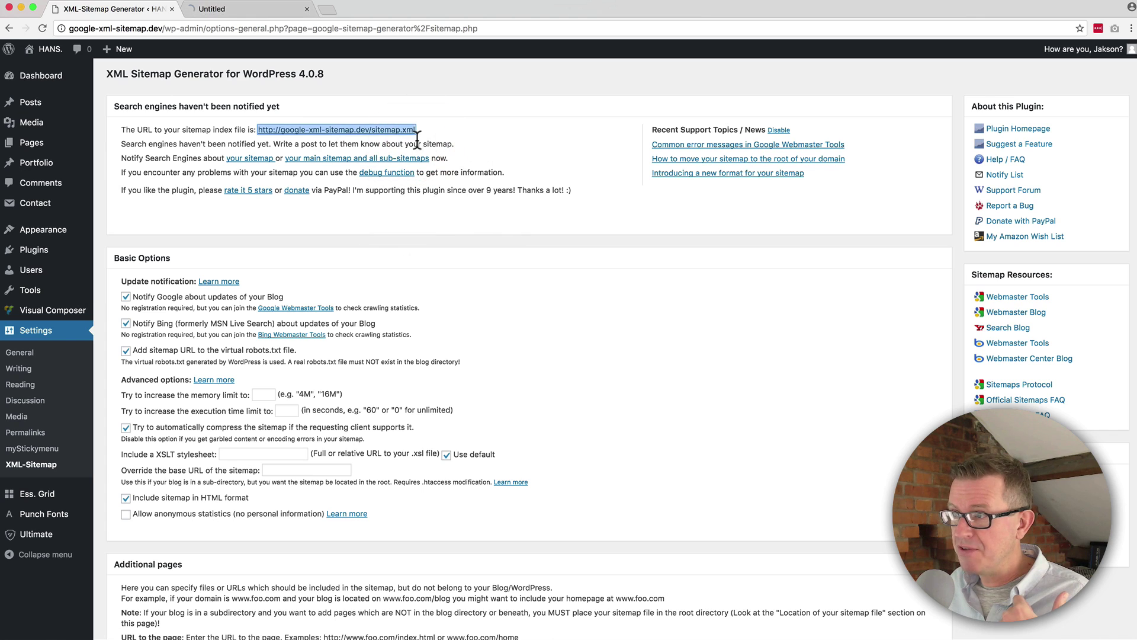
pyautogui.click(245, 8)
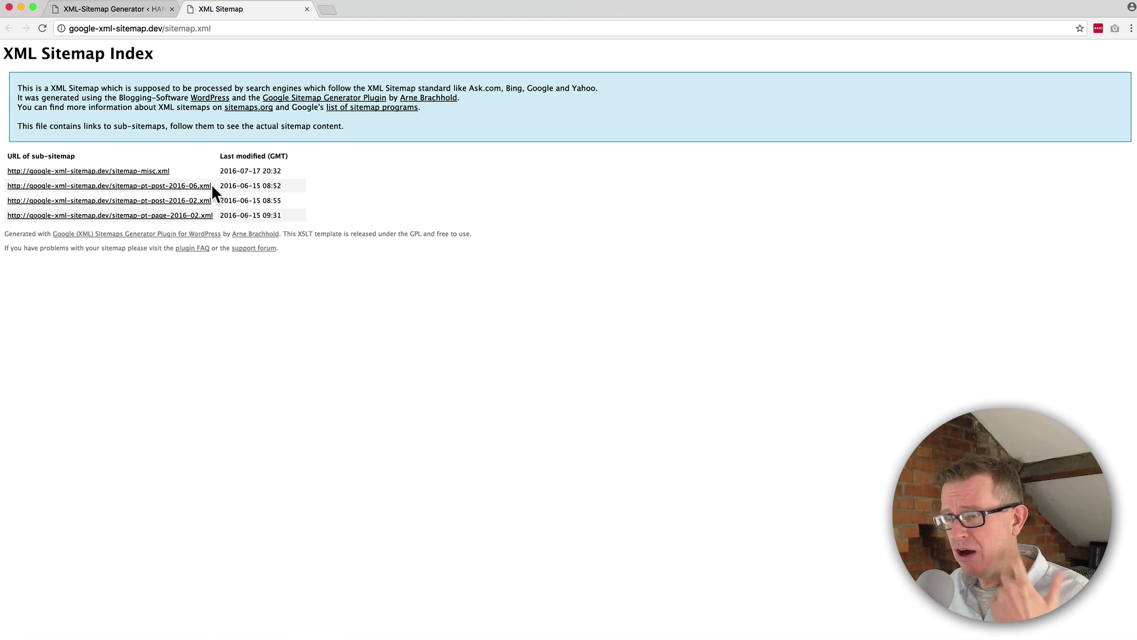
pyautogui.click(135, 170)
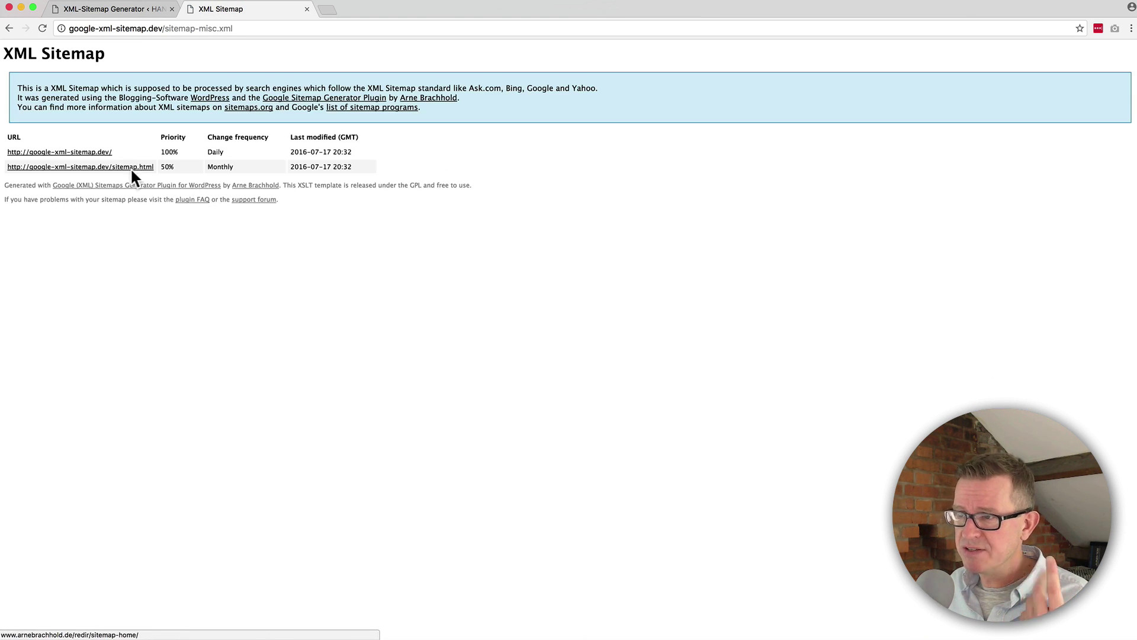
pyautogui.press('super+bracketleft')
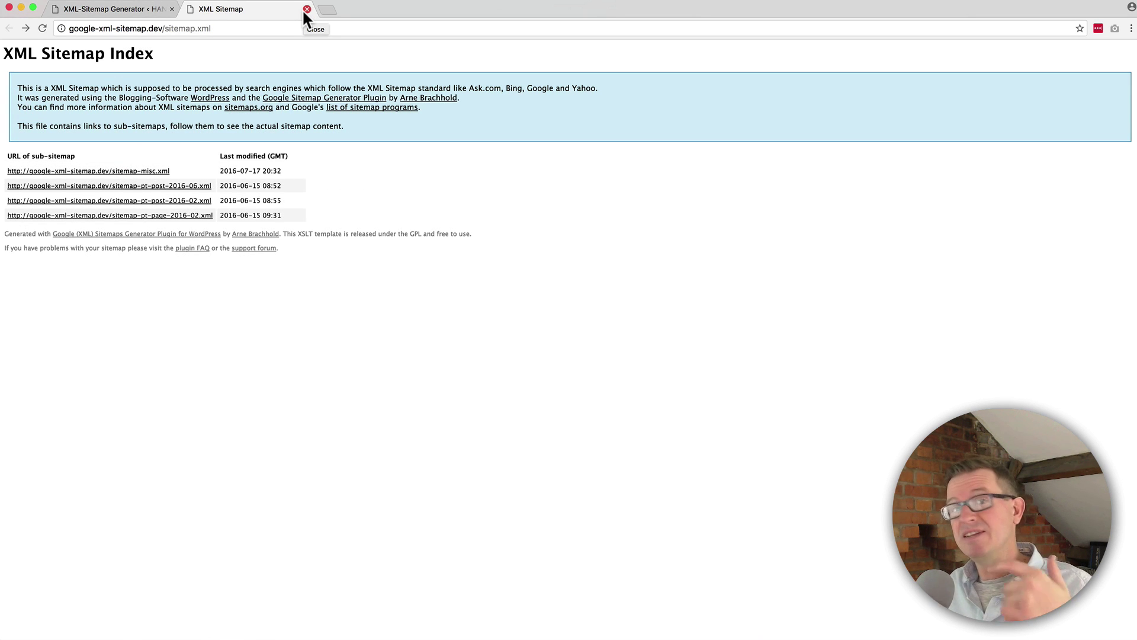
# Step: Close the preview tab and enable 'Allow anonymous statistics' under Basic Options
pyautogui.click(306, 10)
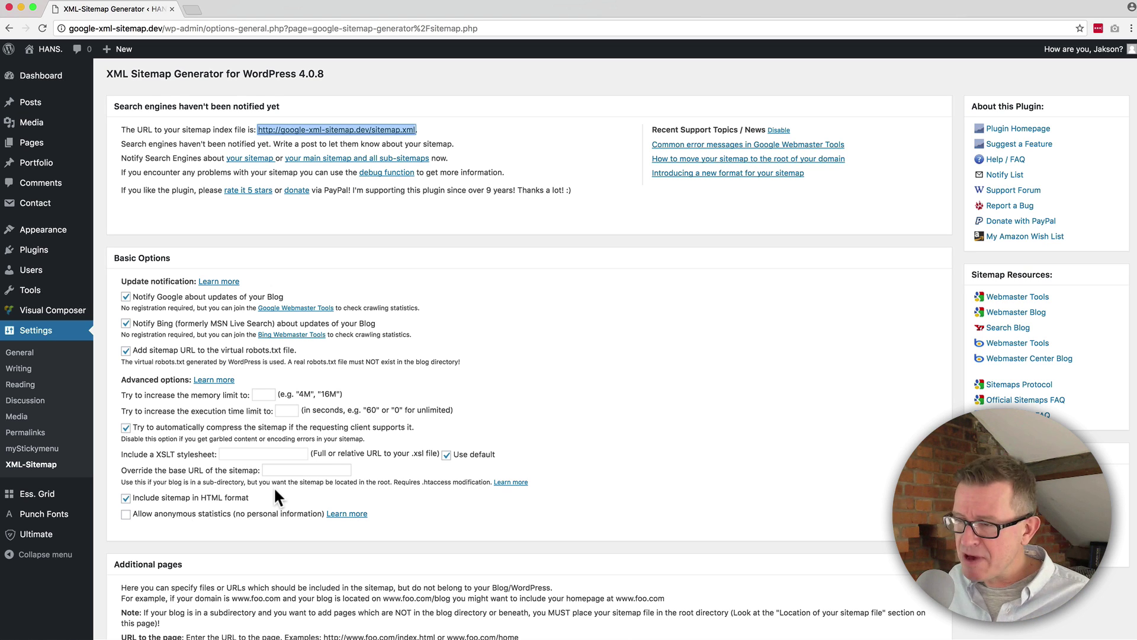
pyautogui.scroll(-3, 276, 496)
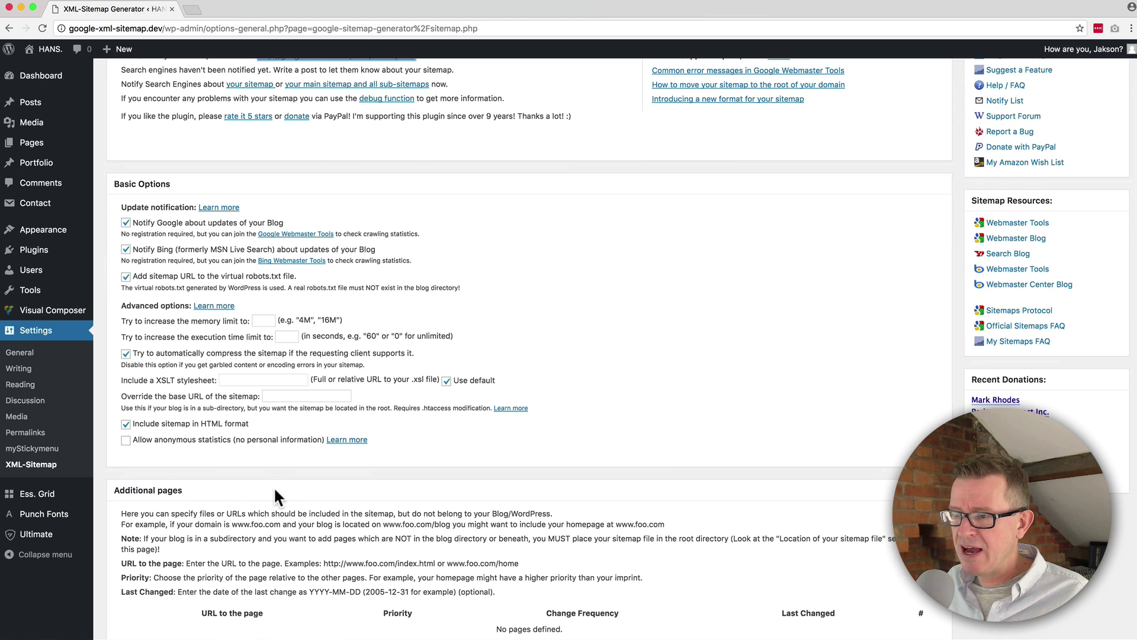
pyautogui.click(126, 441)
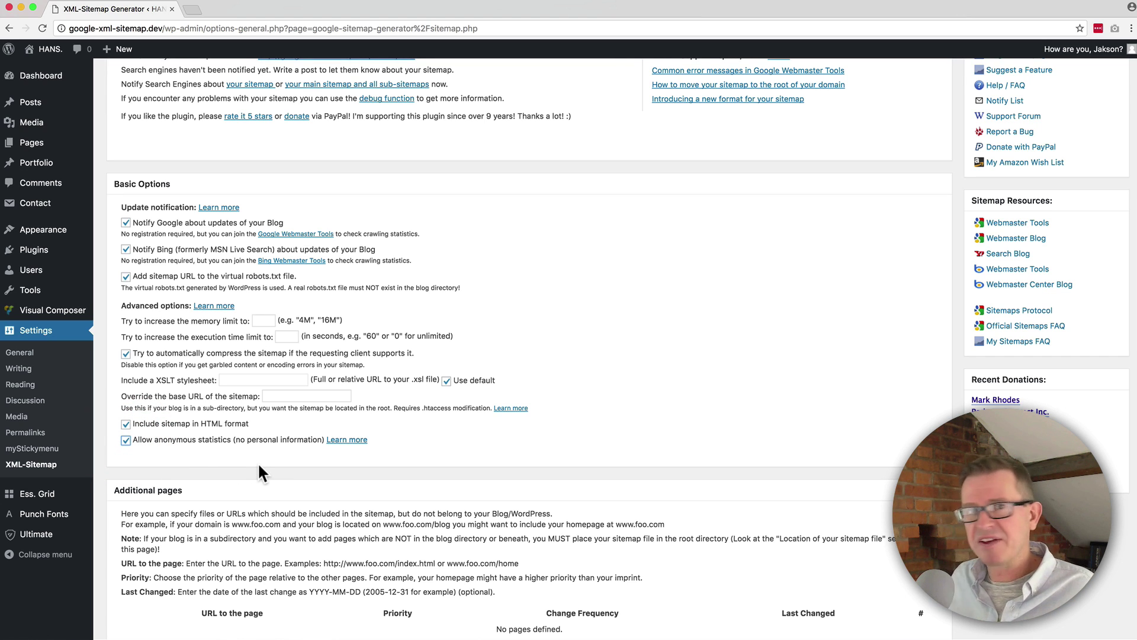
pyautogui.scroll(-5, 259, 465)
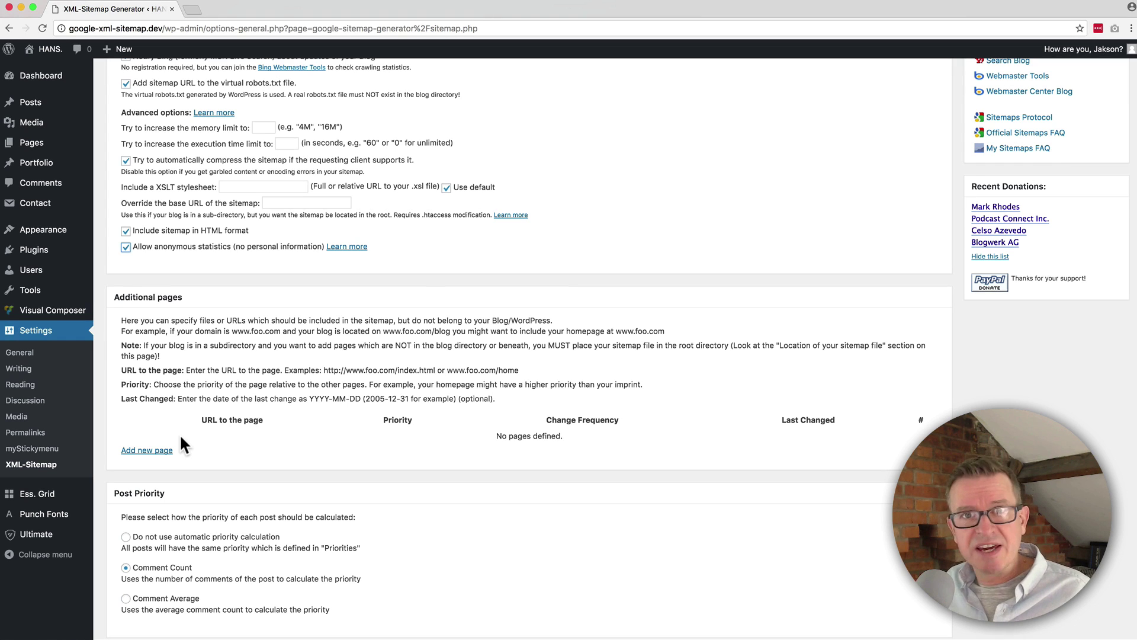
pyautogui.scroll(-5, 181, 437)
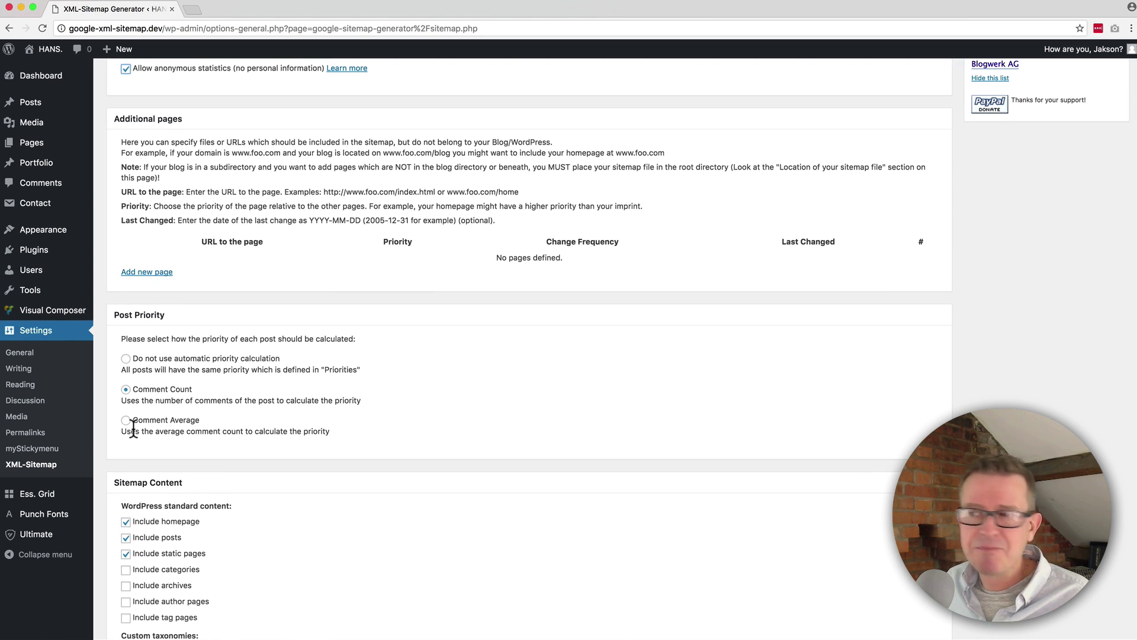
pyautogui.scroll(-3, 189, 444)
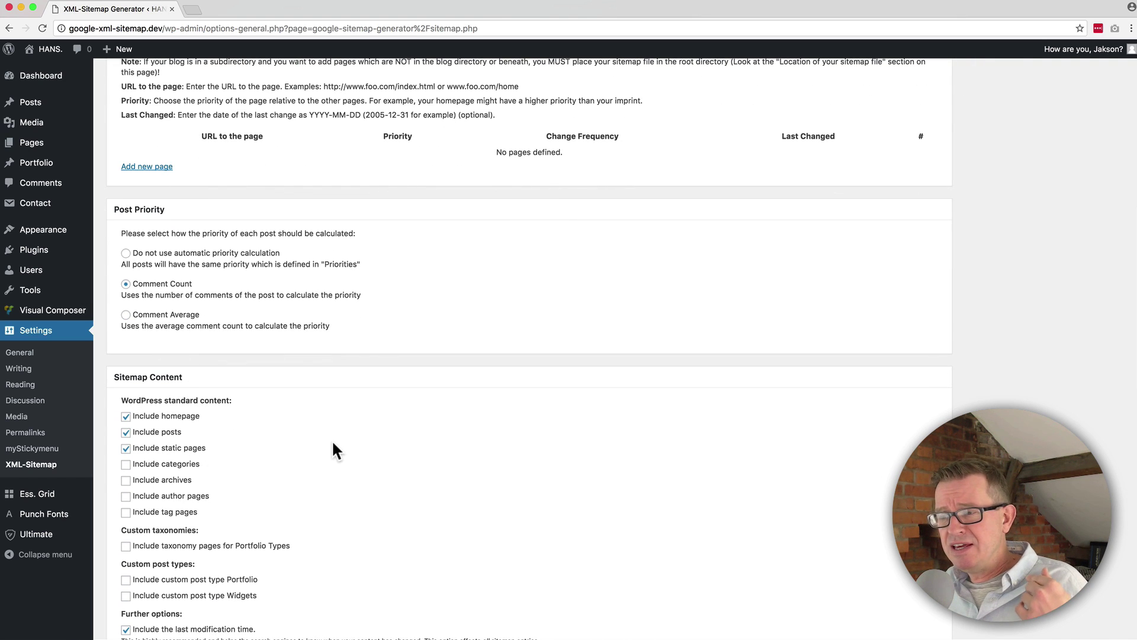
pyautogui.scroll(-2, 333, 444)
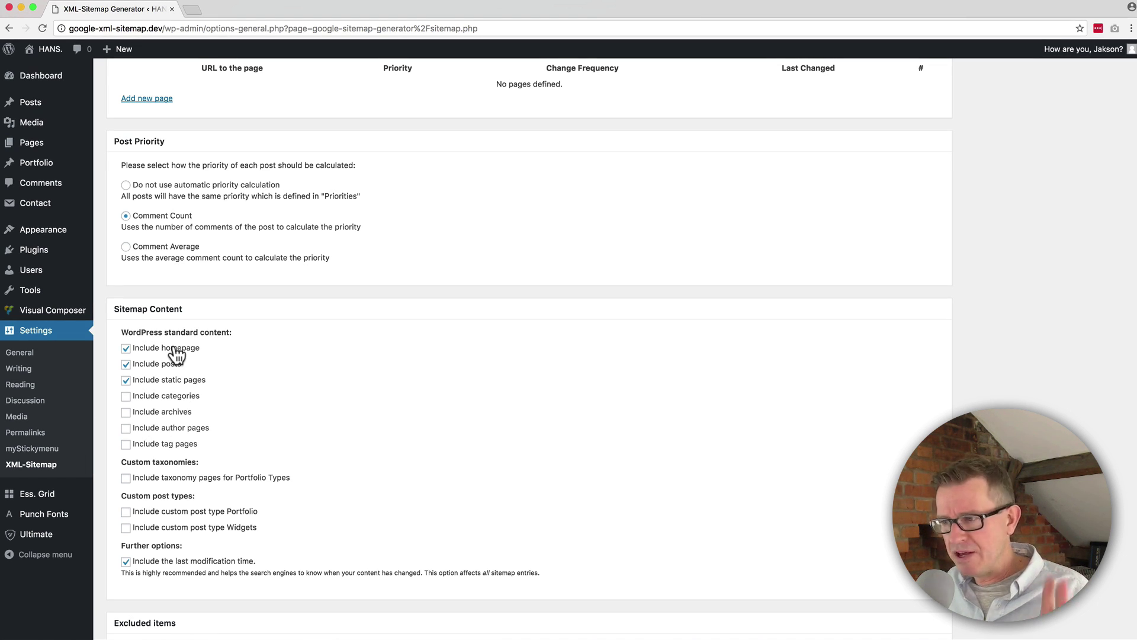
# Step: Scroll past Excluded items, Change frequencies and Priorities, leaving the defaults unchanged
pyautogui.scroll(-5, 243, 355)
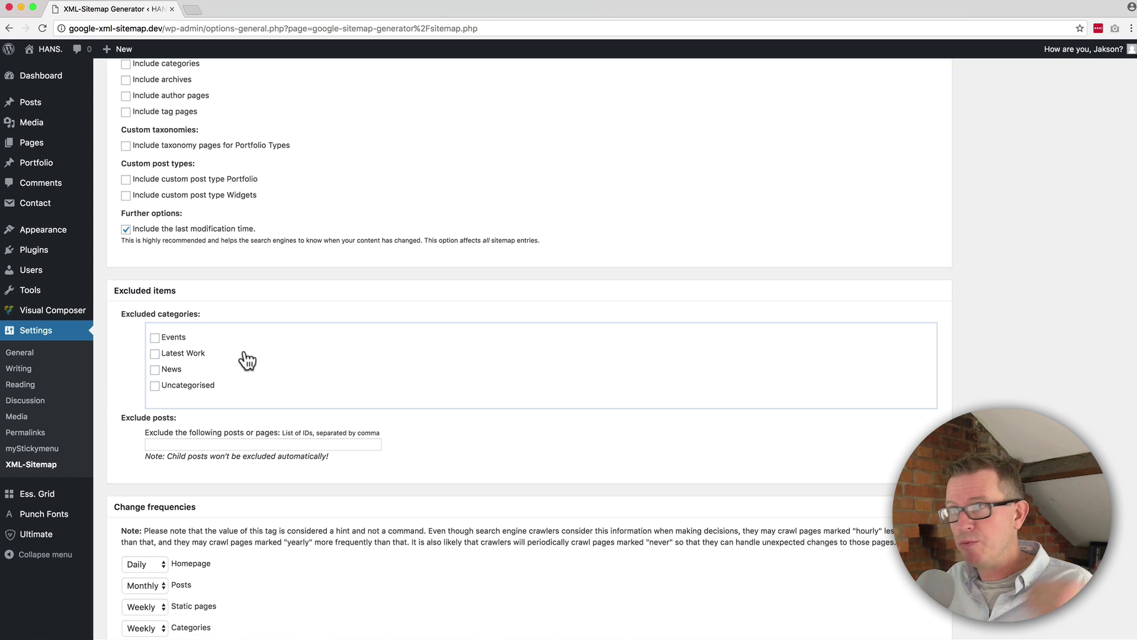
pyautogui.scroll(-5, 248, 360)
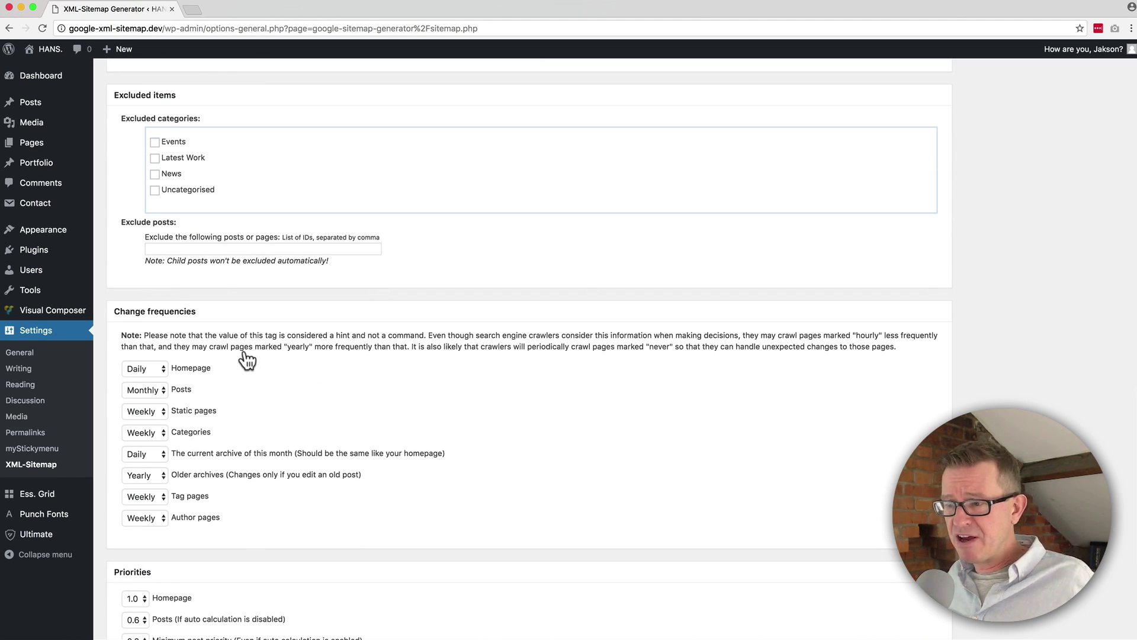
pyautogui.scroll(-3, 247, 359)
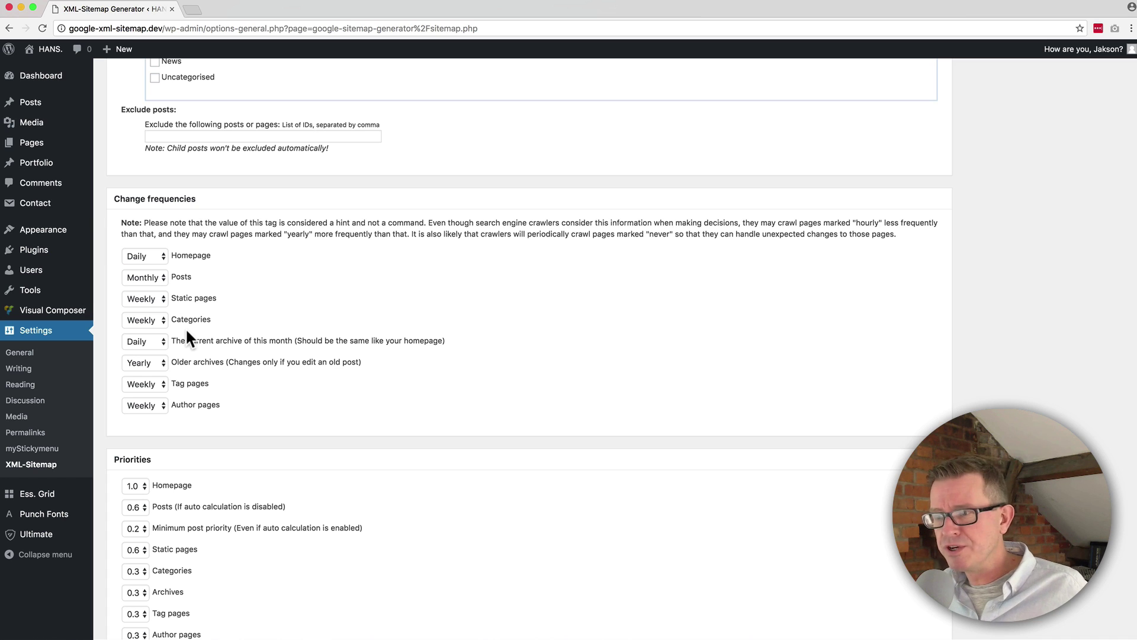
pyautogui.scroll(-3, 187, 332)
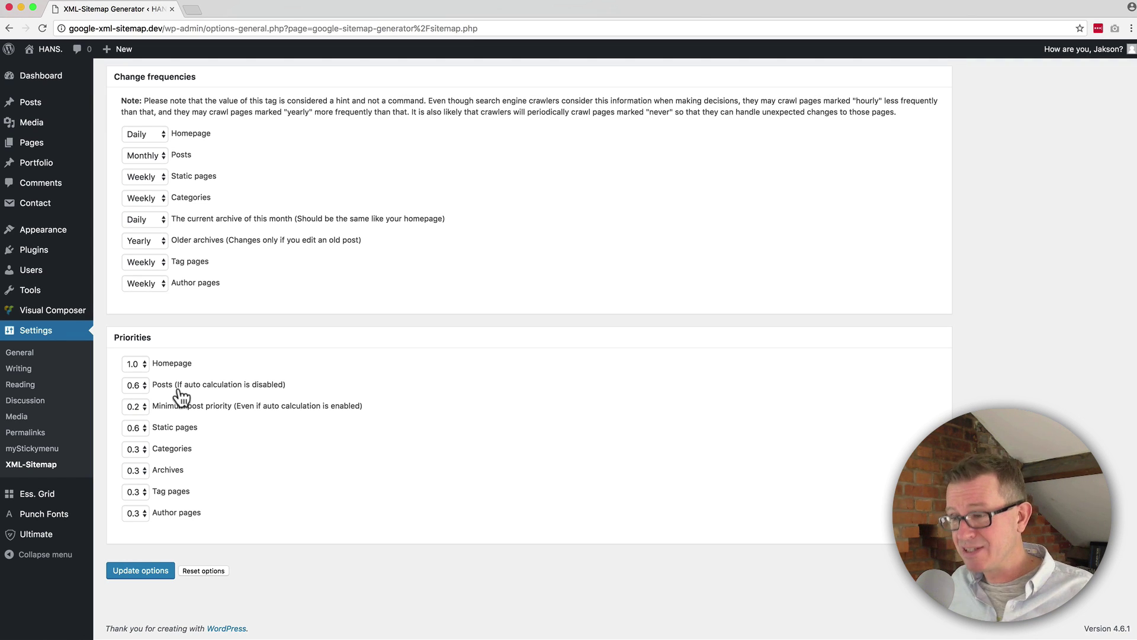
# Step: Save with Update options and scroll back up to the 'Configuration updated' notice
pyautogui.click(157, 574)
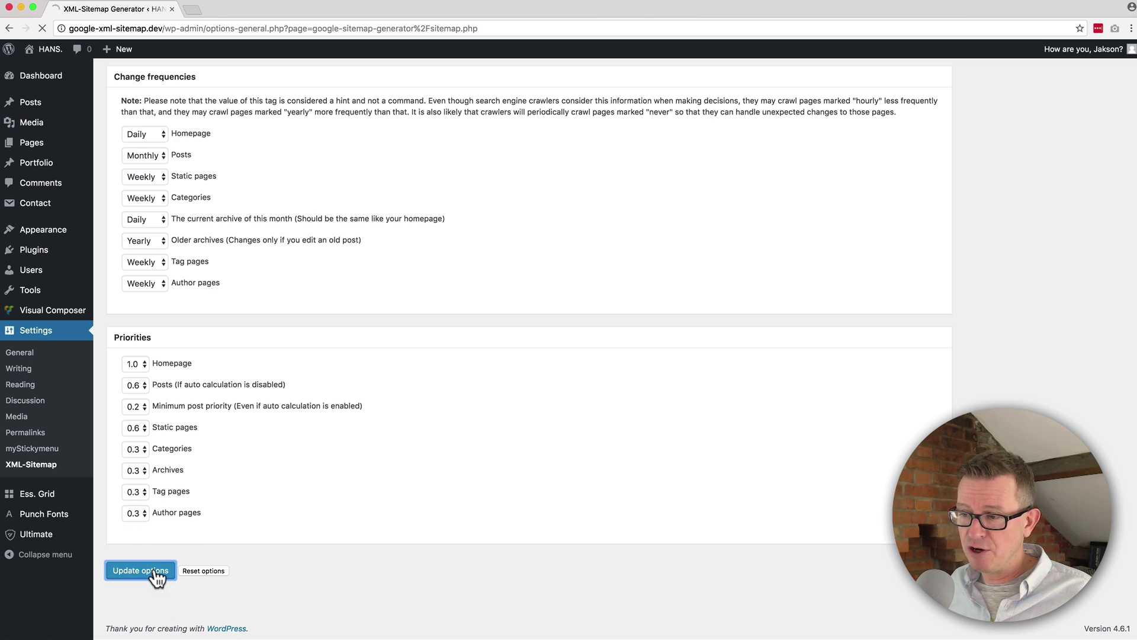
pyautogui.scroll(-15, 205, 592)
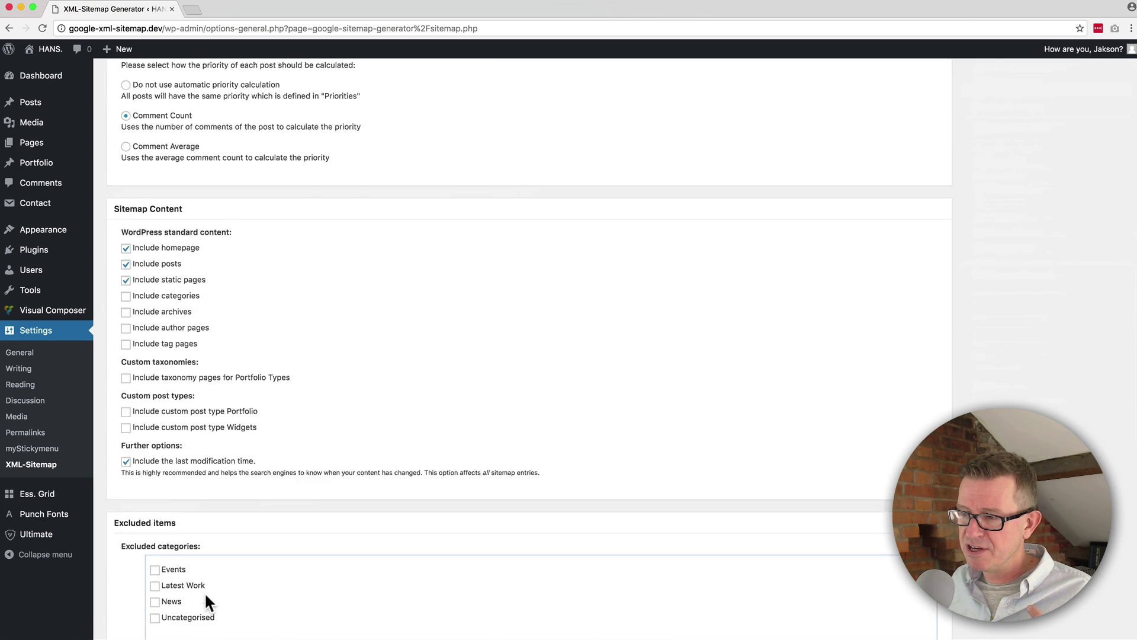
pyautogui.scroll(-10, 204, 591)
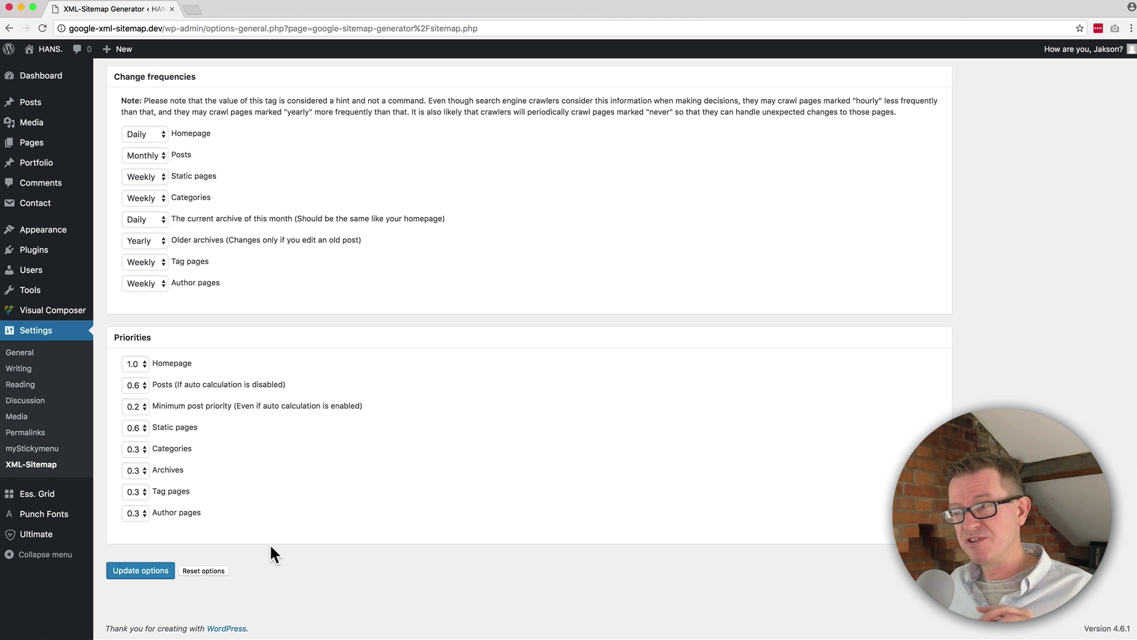
pyautogui.scroll(20, 271, 554)
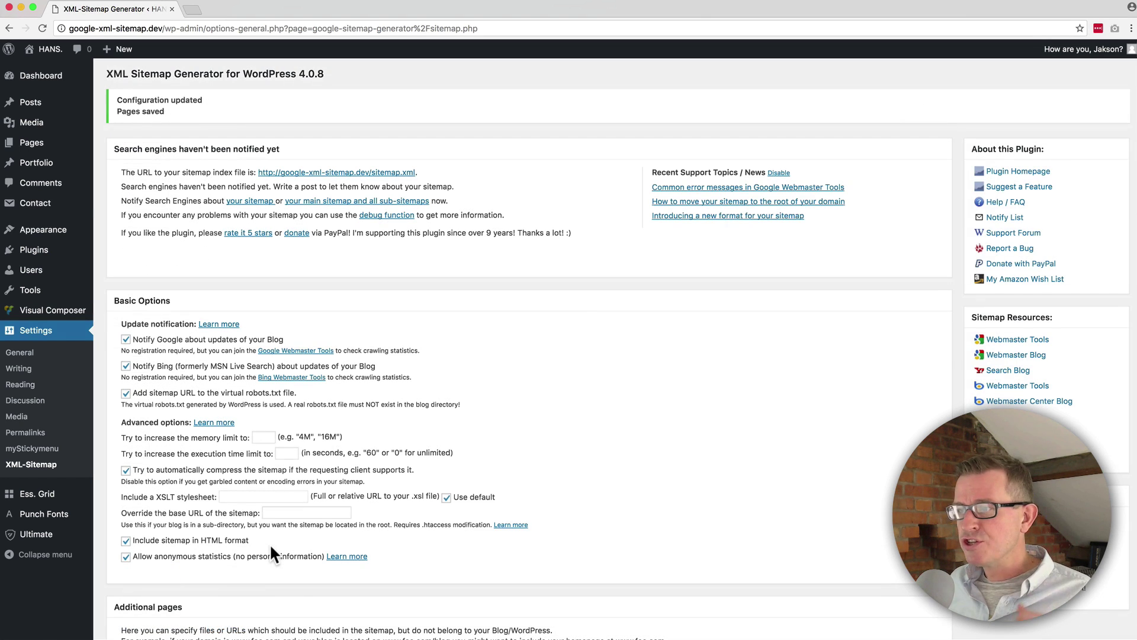
# Step: Notify Google and Bing of the main sitemap and all sub-sitemaps, then select the 'All done!' line
pyautogui.click(347, 201)
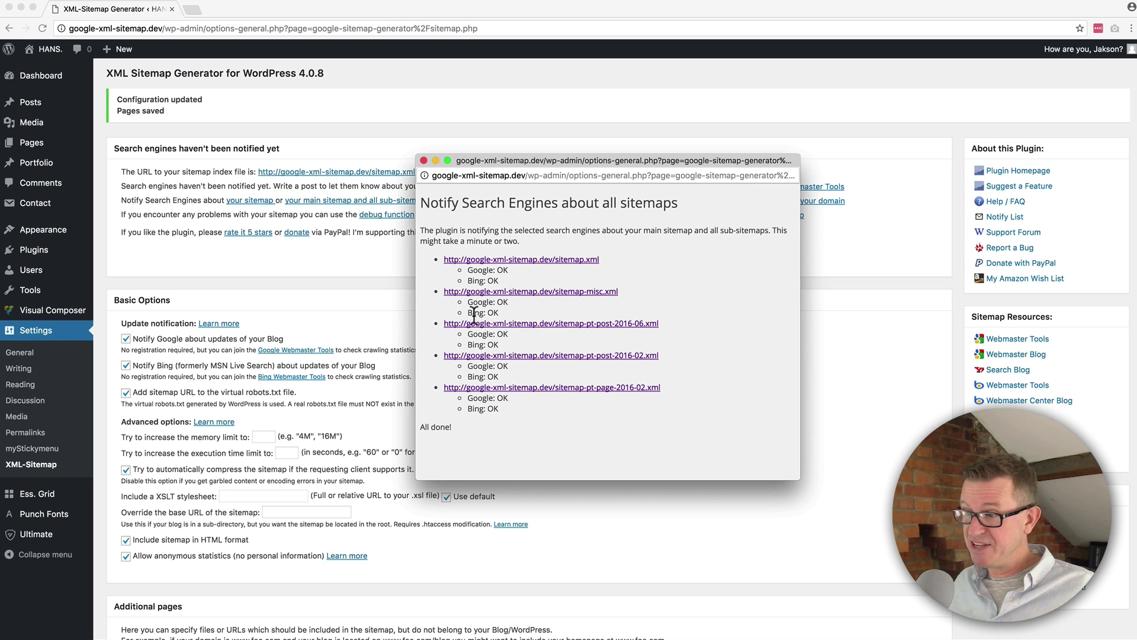
pyautogui.tripleClick(450, 427)
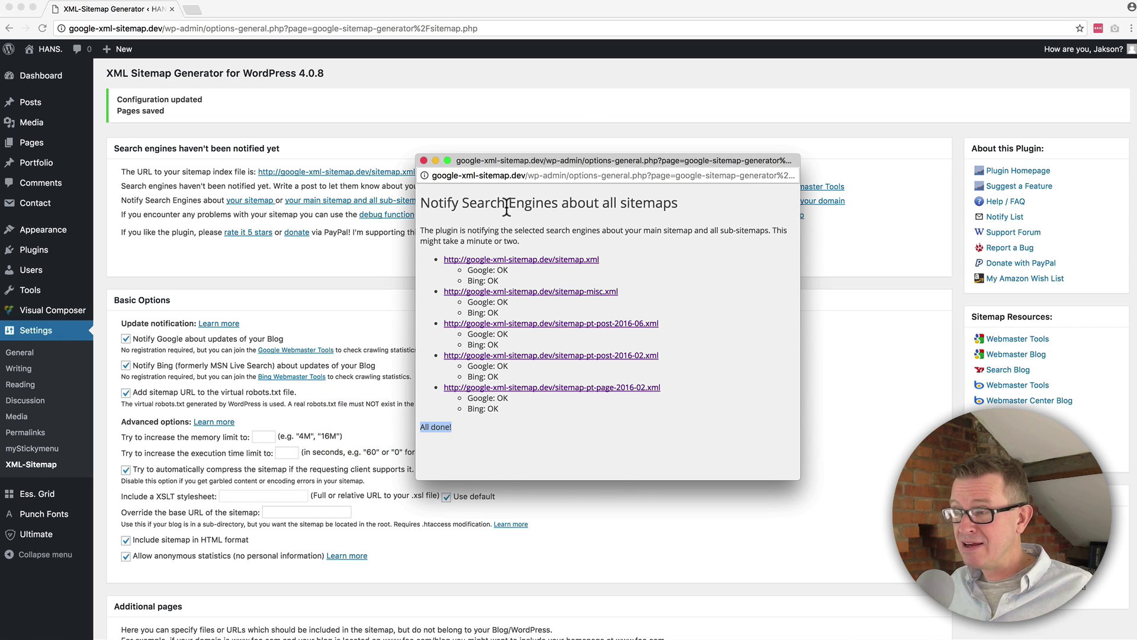